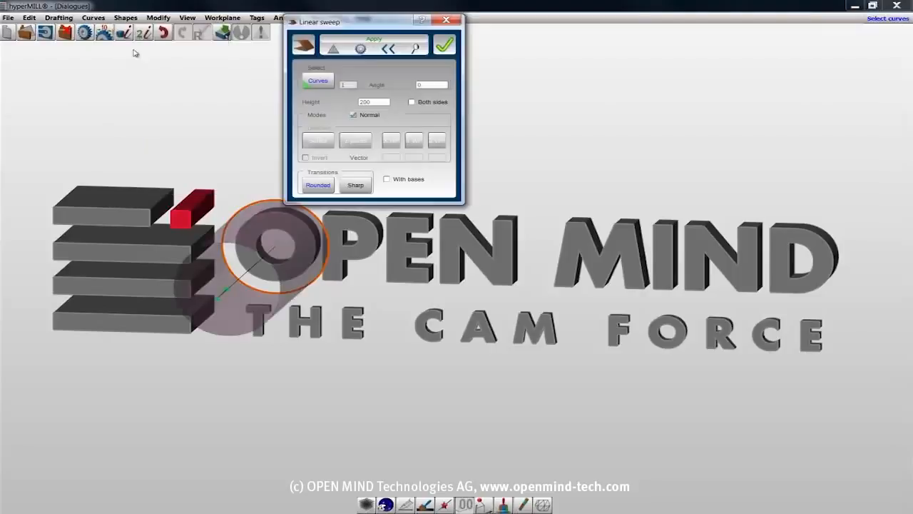
# Apply the linear sweep of the large O's outer curve with height 200 and undo it.
pyautogui.click(397, 40)
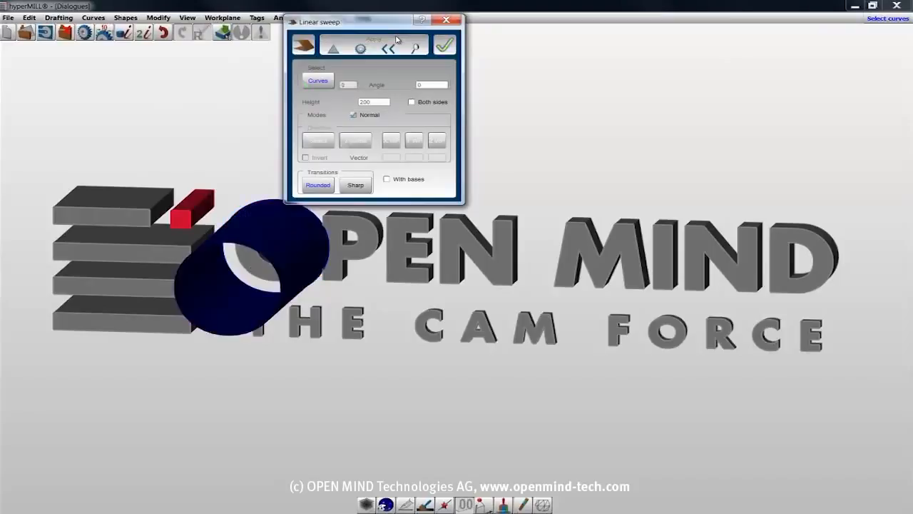
pyautogui.click(445, 20)
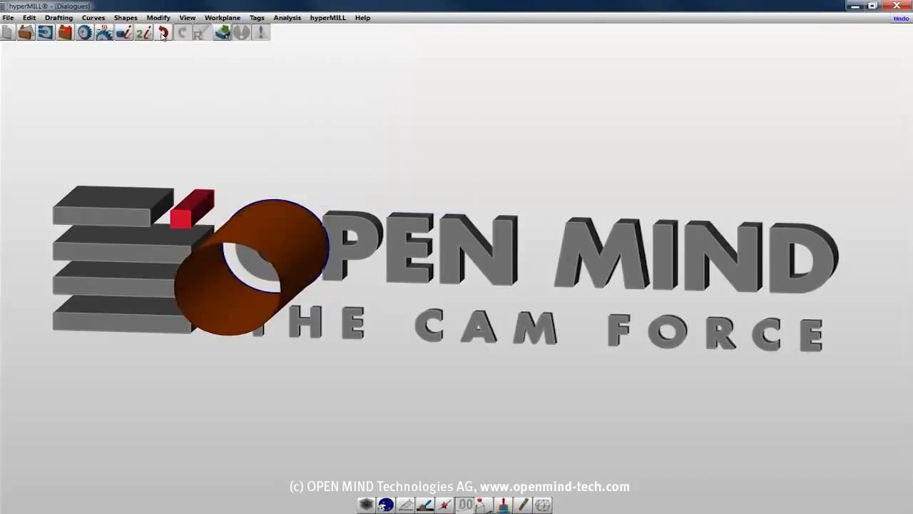
pyautogui.click(162, 34)
# Try to trim a bottom edge and a top edge of the N in OPEN against each other, and read the error information.
pyautogui.click(160, 20)
pyautogui.click(163, 53)
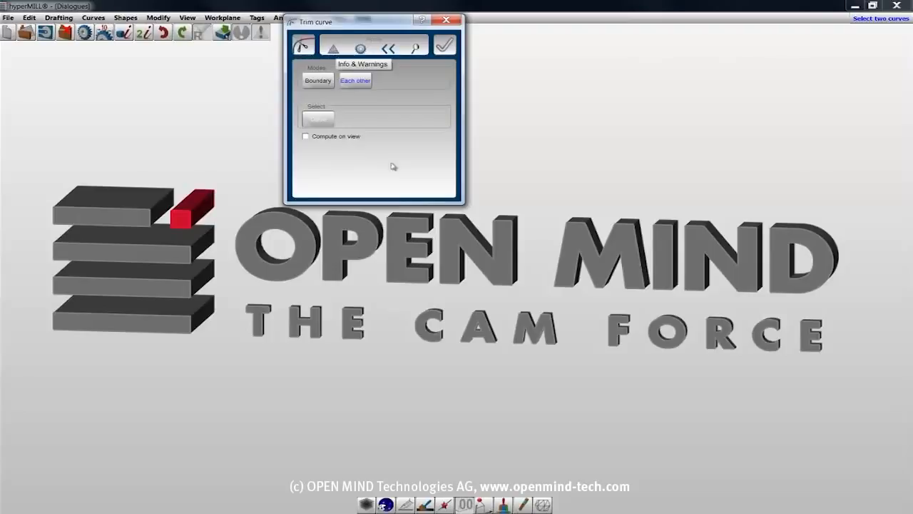
pyautogui.click(446, 285)
pyautogui.click(500, 222)
pyautogui.click(332, 48)
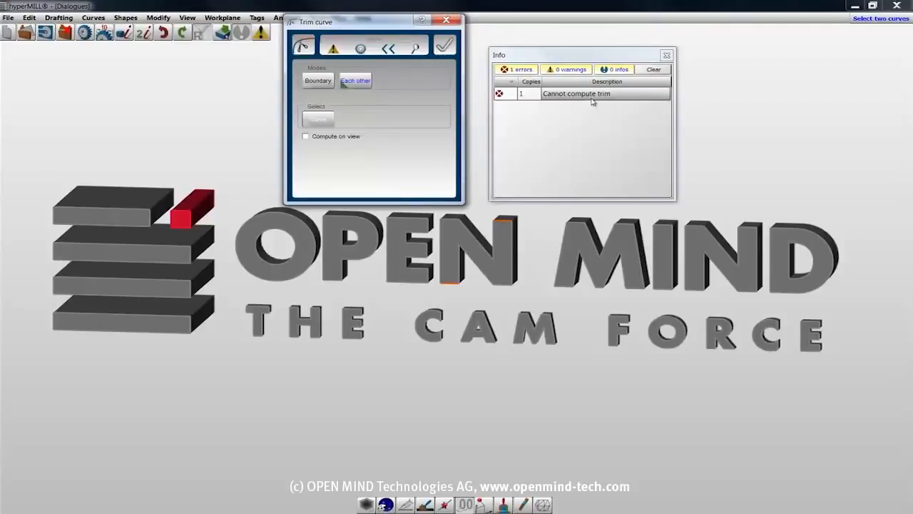
pyautogui.click(666, 55)
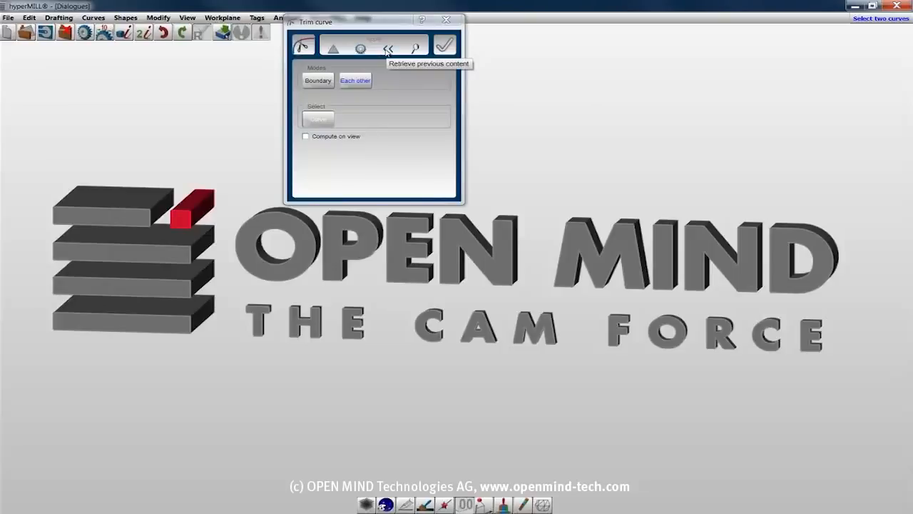
pyautogui.click(448, 22)
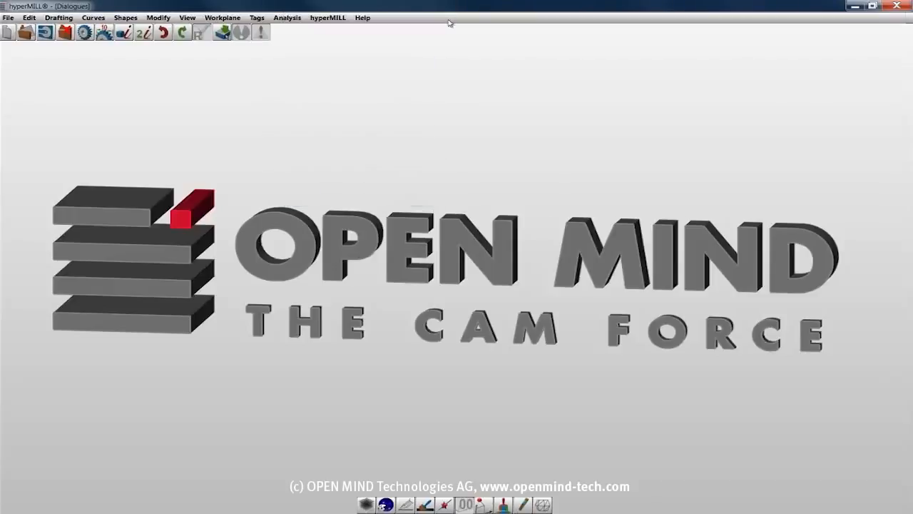
# Preview a spline through four outer corner points of the M in MIND and close the command without applying it.
pyautogui.click(85, 17)
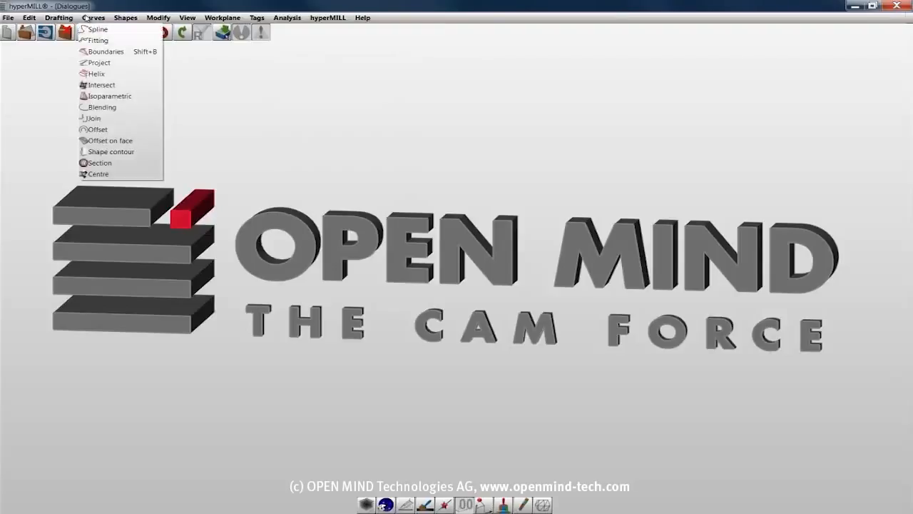
pyautogui.click(94, 29)
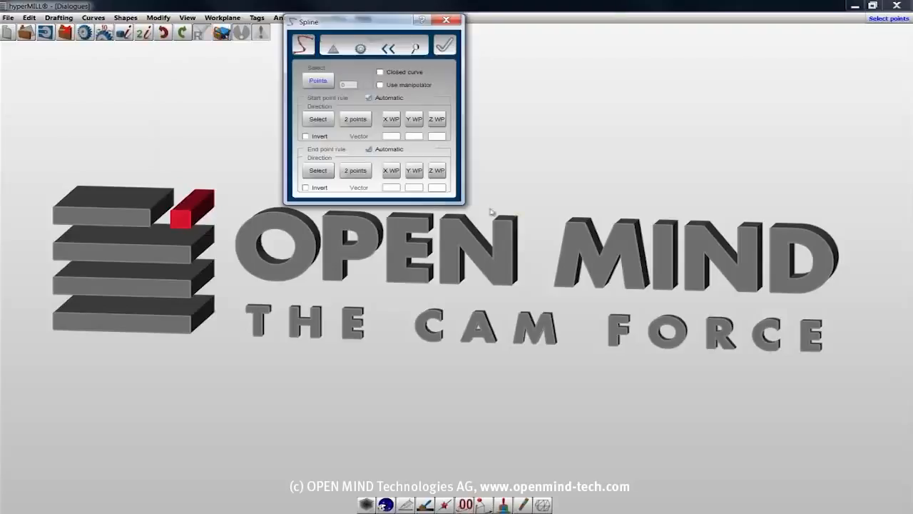
pyautogui.click(554, 287)
pyautogui.click(566, 223)
pyautogui.click(634, 224)
pyautogui.click(644, 289)
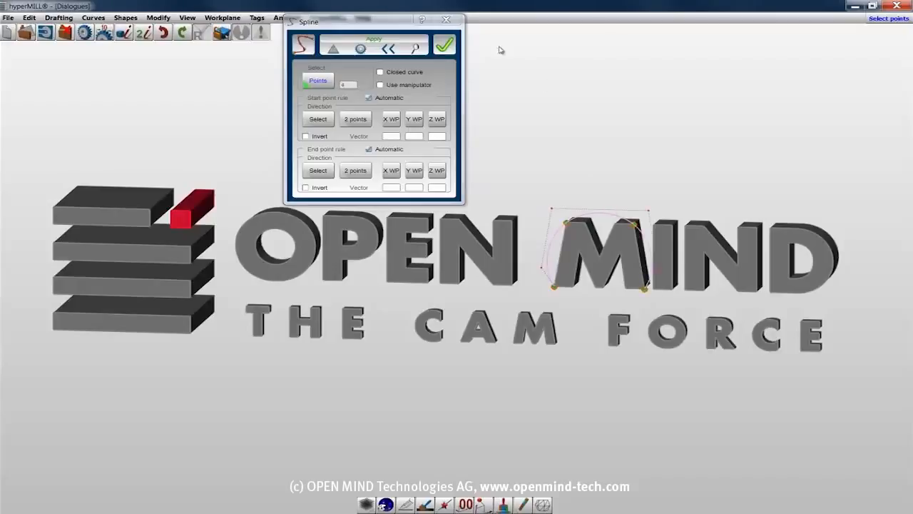
pyautogui.click(444, 21)
# Reopen the Spline command, retrieve its previous four-point selection around the M, and close the command.
pyautogui.click(93, 17)
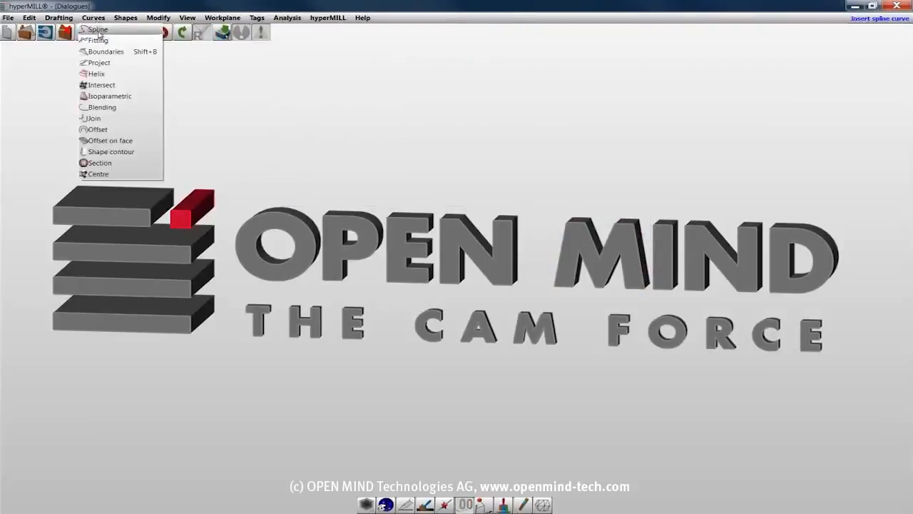
pyautogui.click(103, 29)
pyautogui.click(388, 48)
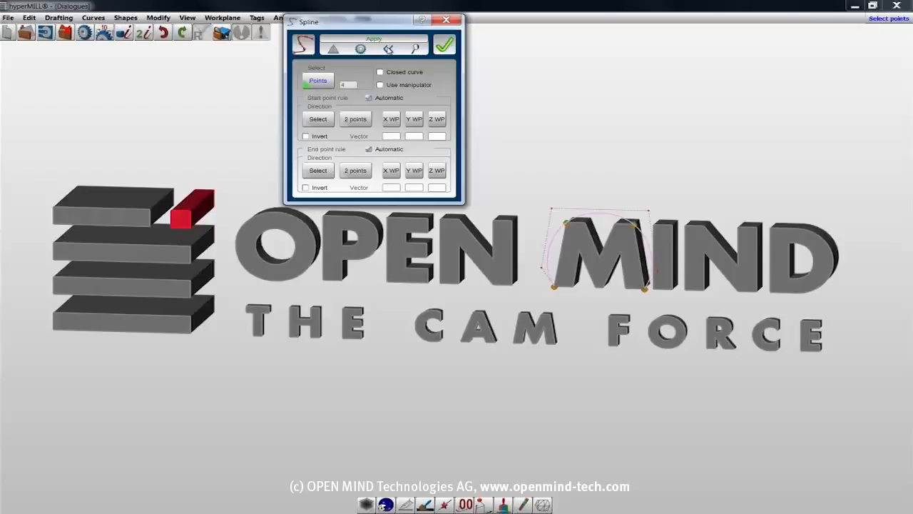
pyautogui.click(416, 49)
pyautogui.click(446, 20)
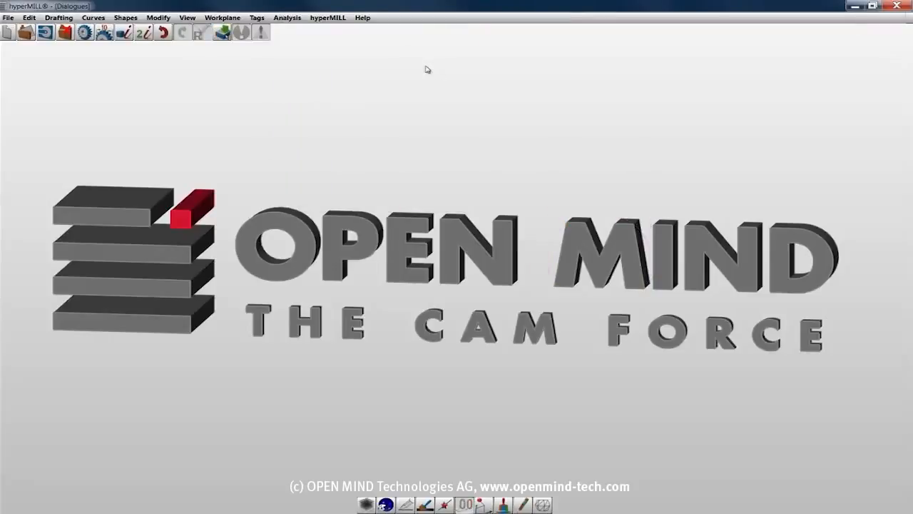
# Set up a normal projection of the top outline of the M in MIND onto the wavy face, using chain selection for the outline.
pyautogui.click(94, 17)
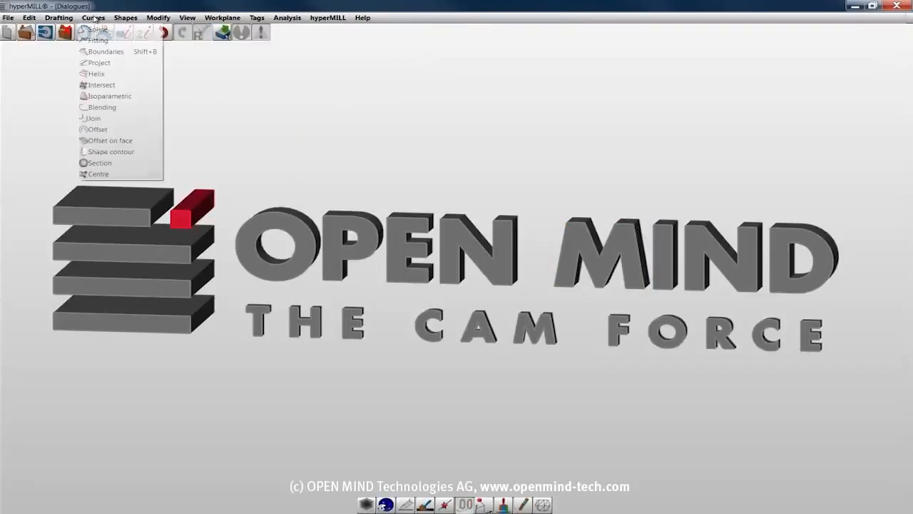
pyautogui.click(99, 64)
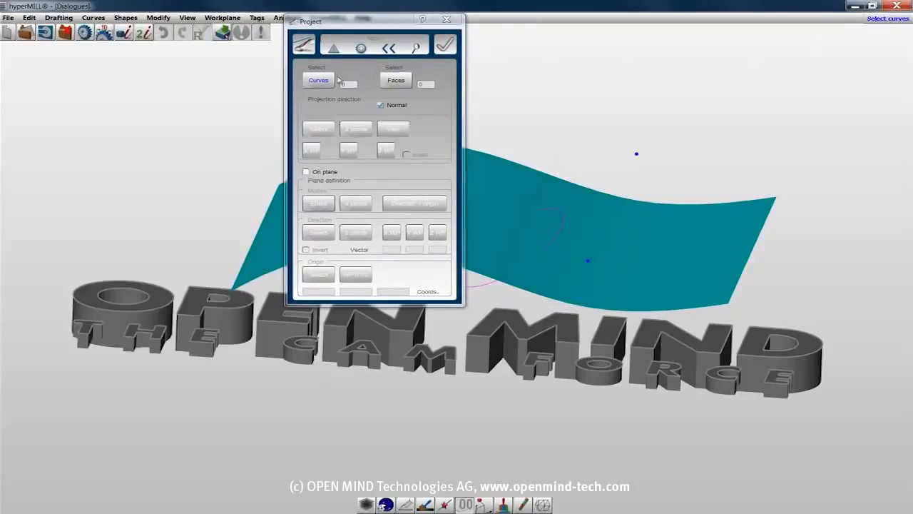
pyautogui.moveTo(360, 23); pyautogui.dragTo(783, 46)
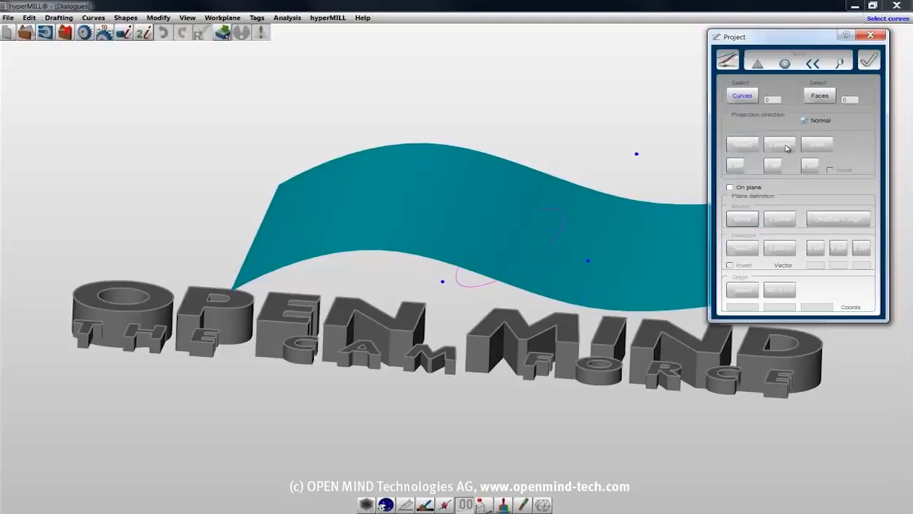
pyautogui.click(820, 96)
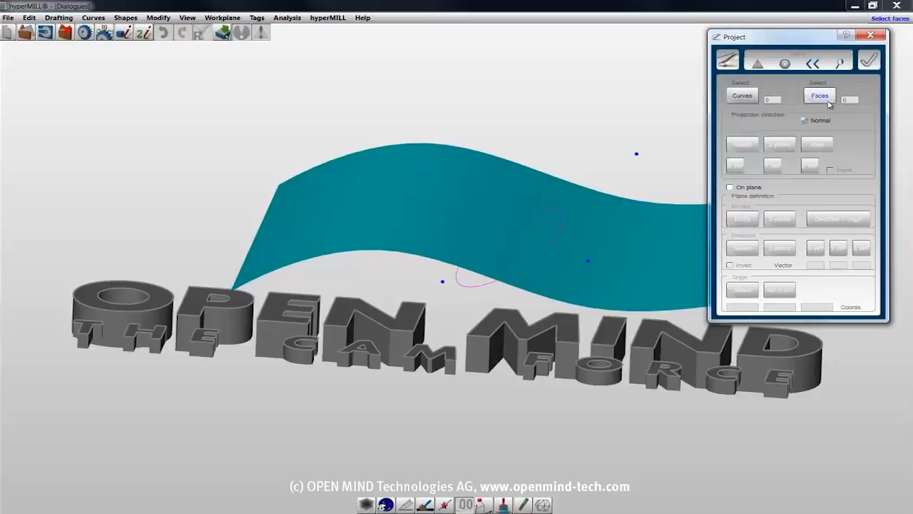
pyautogui.click(683, 251)
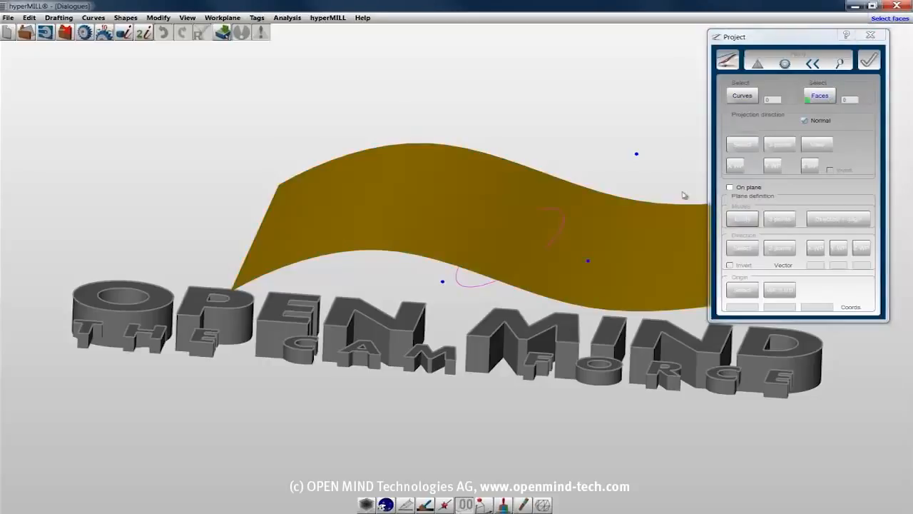
pyautogui.click(742, 99)
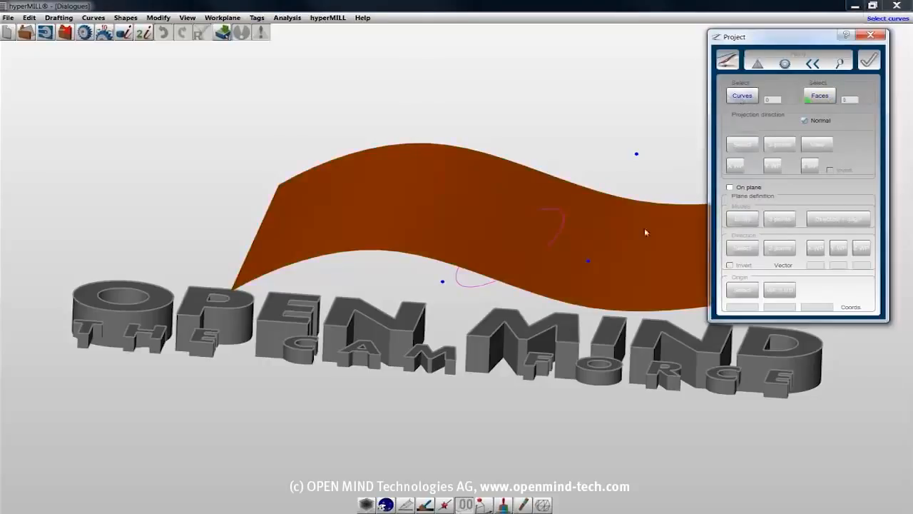
pyautogui.click(474, 323)
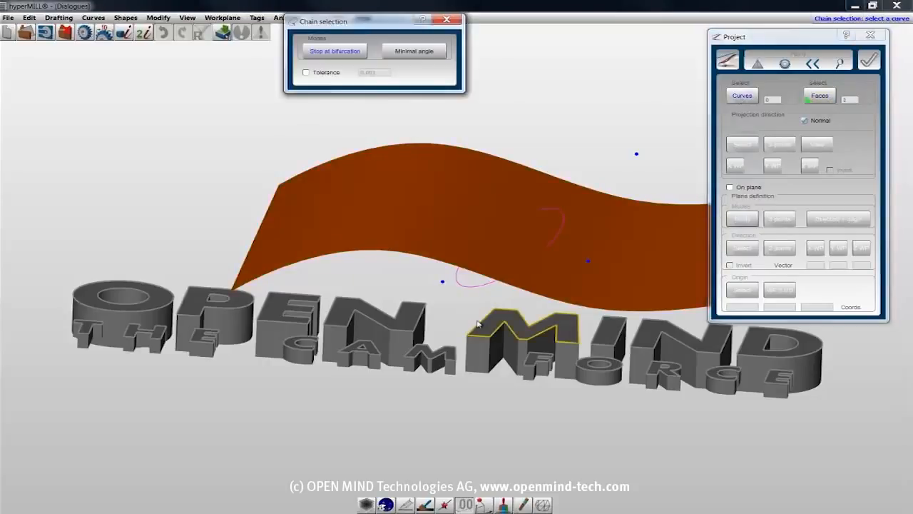
pyautogui.click(478, 324)
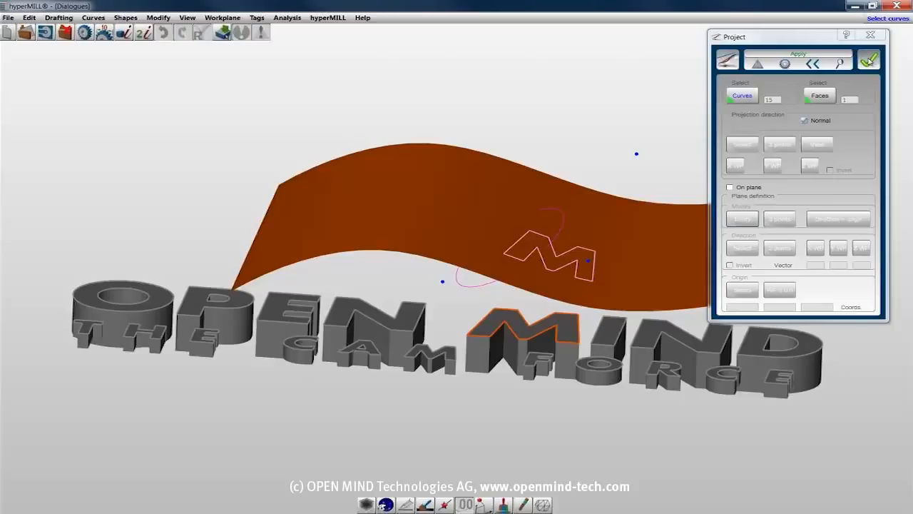
# Try projecting the M's outline with Normal off, along the letter's vertical edge and a two-point direction, and close without applying.
pyautogui.click(804, 121)
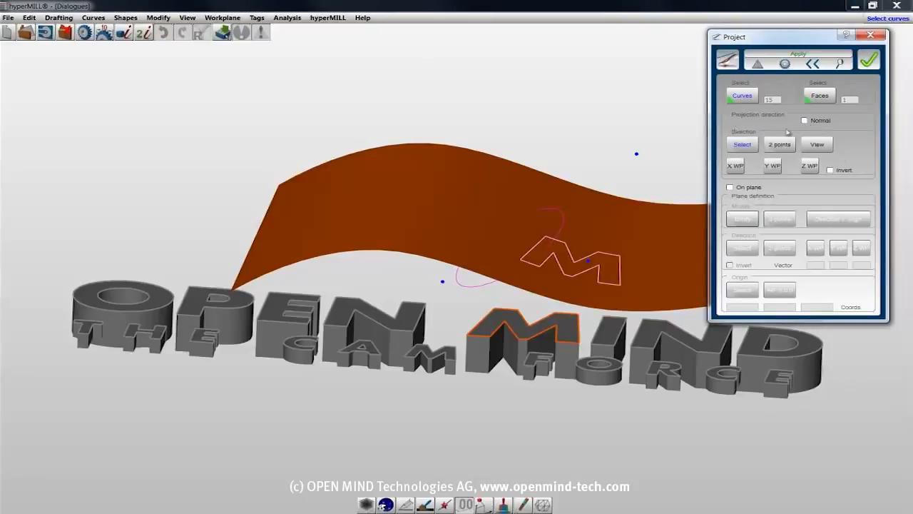
pyautogui.click(742, 144)
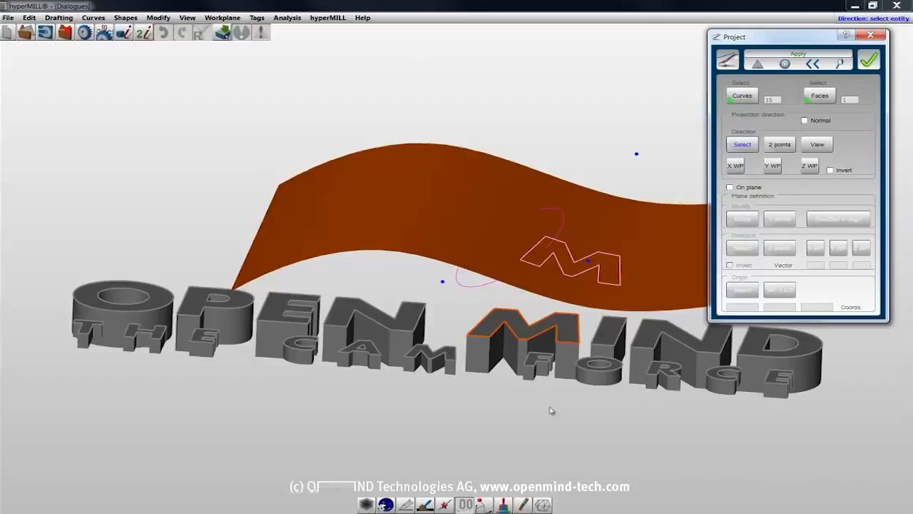
pyautogui.click(467, 361)
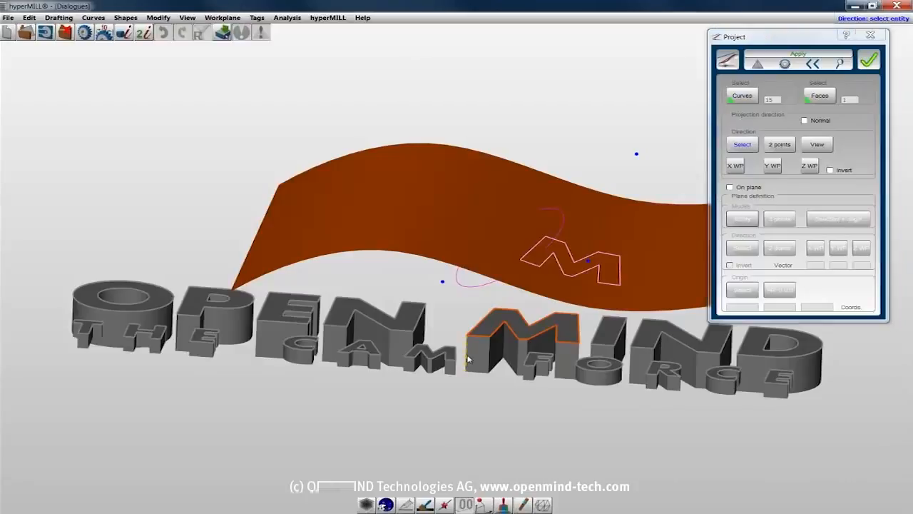
pyautogui.click(780, 145)
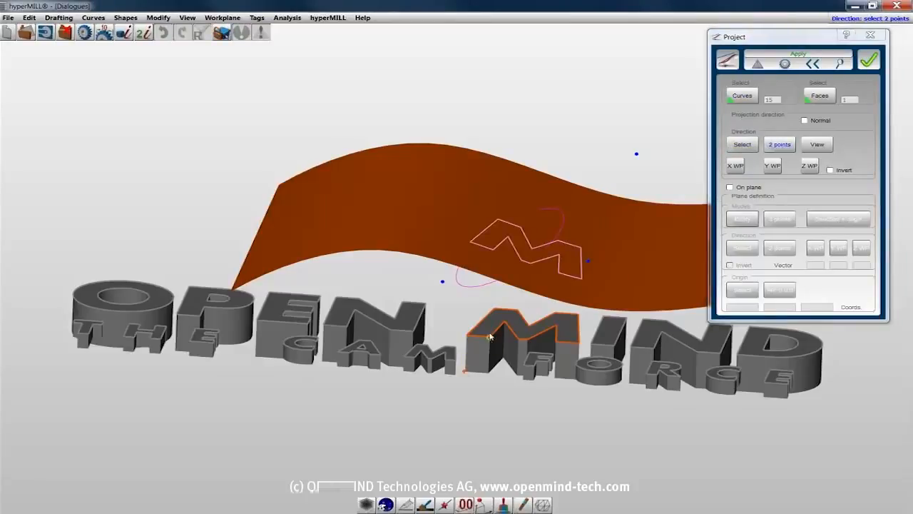
pyautogui.click(871, 35)
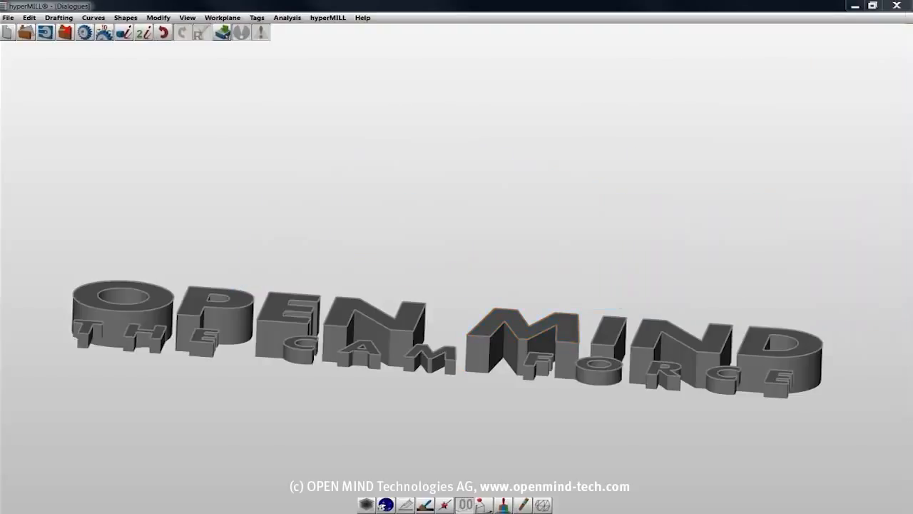